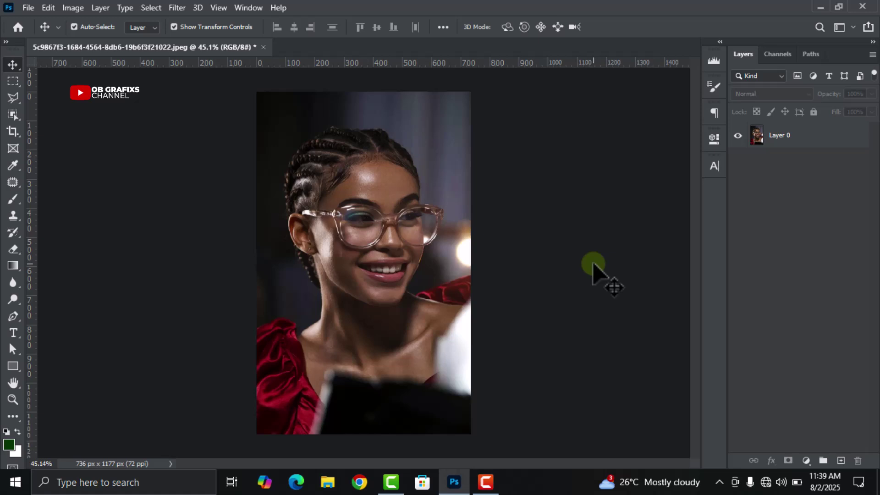
Select Layer 0 and add a Selective Color adjustment layer, Selective Color 1, above it
left_click(843, 140)
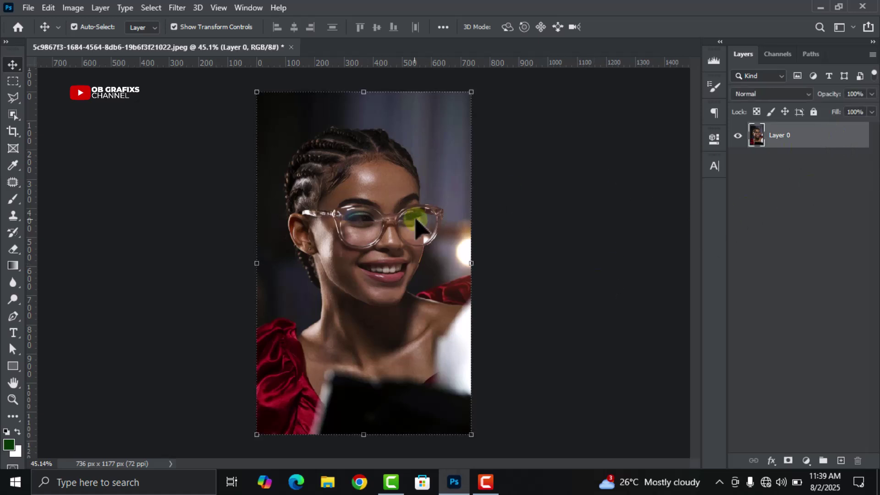
scroll(387, 222, "down", 2)
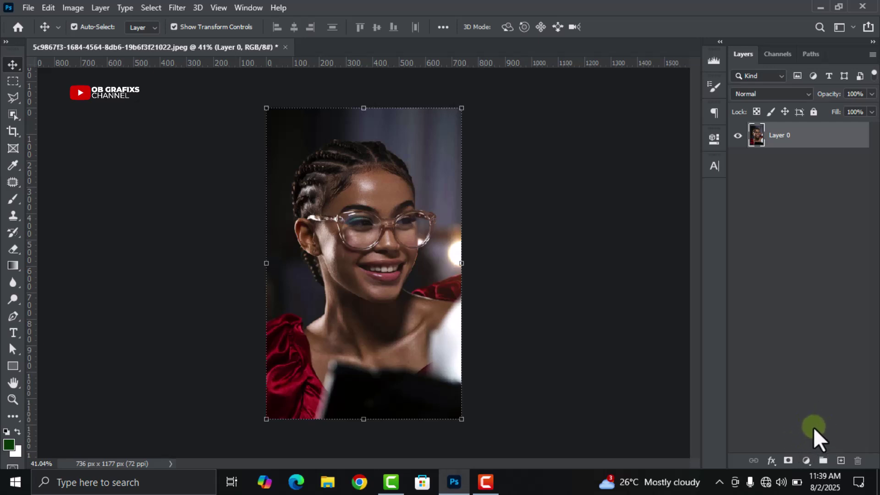
left_click(805, 461)
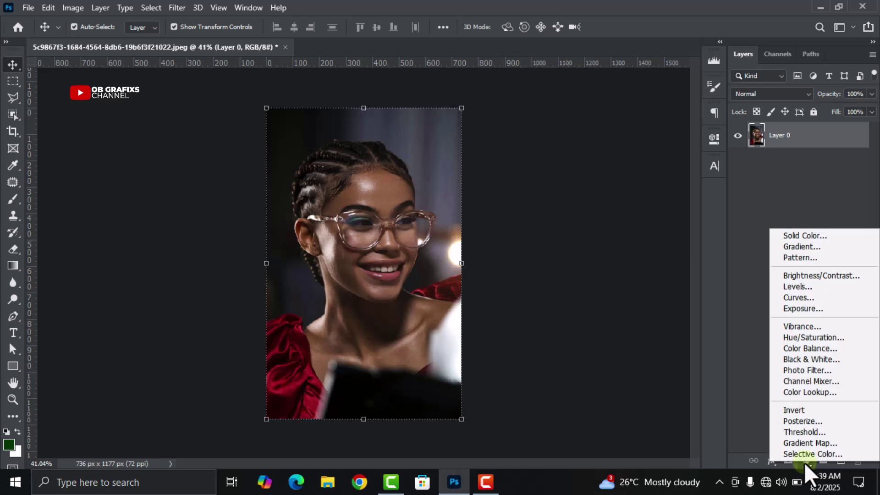
left_click(818, 454)
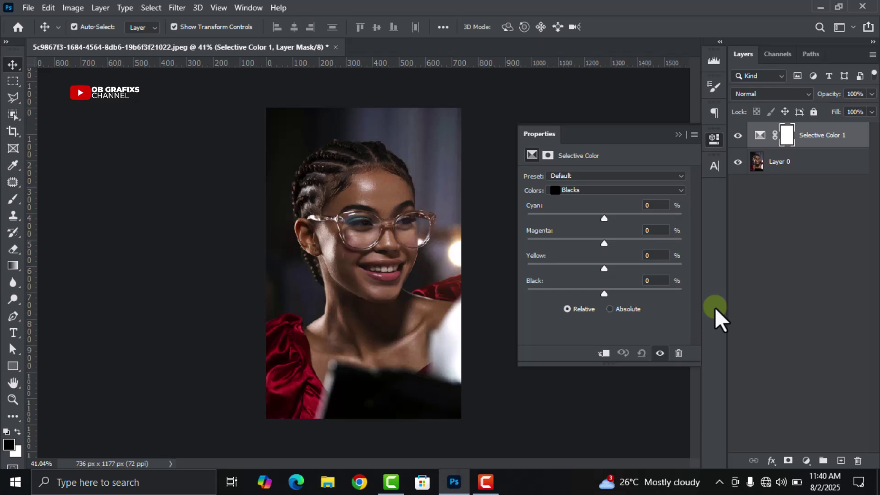
Choose Reds as the colour range in the Selective Color properties
left_click(566, 189)
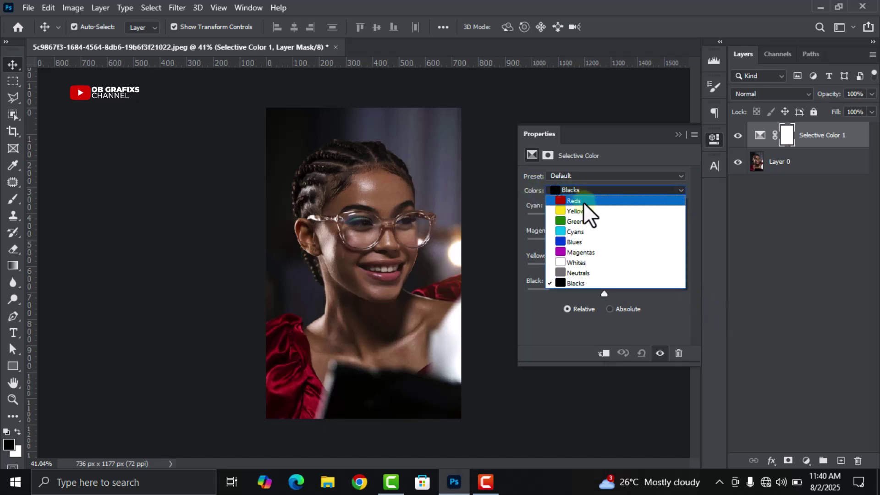
left_click(583, 198)
left_click(584, 189)
left_click(578, 210)
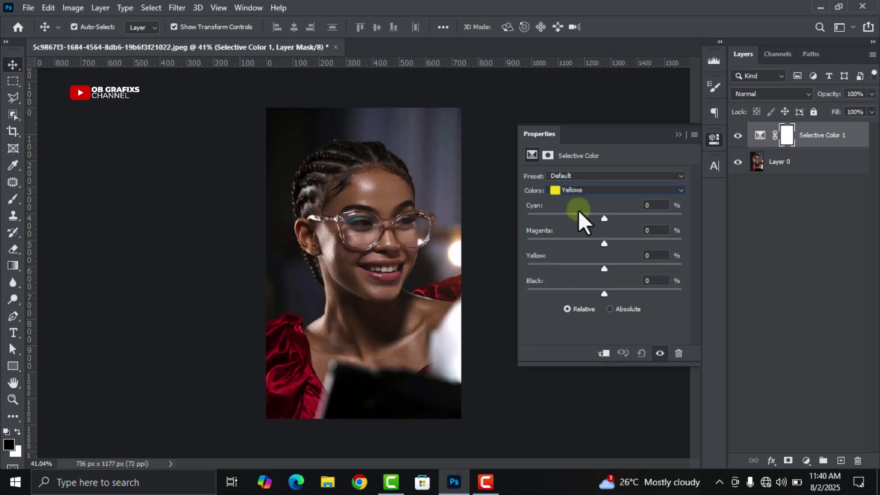
left_click(582, 190)
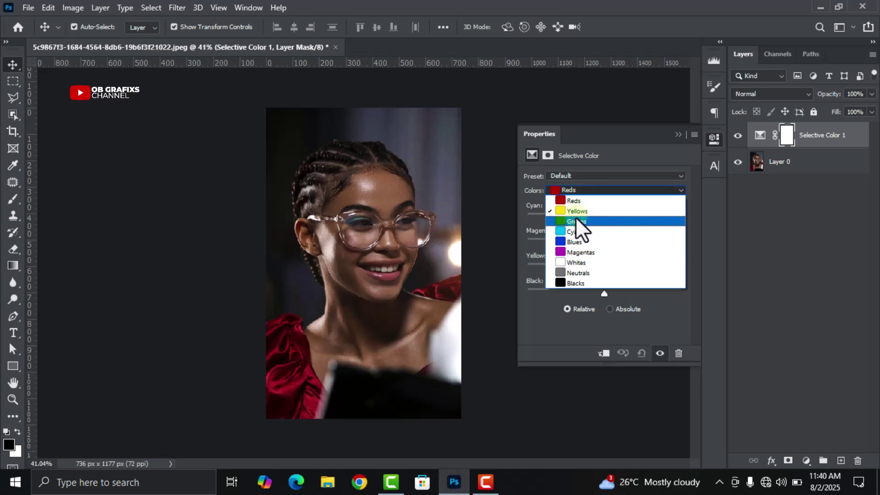
left_click(601, 189)
left_click(584, 240)
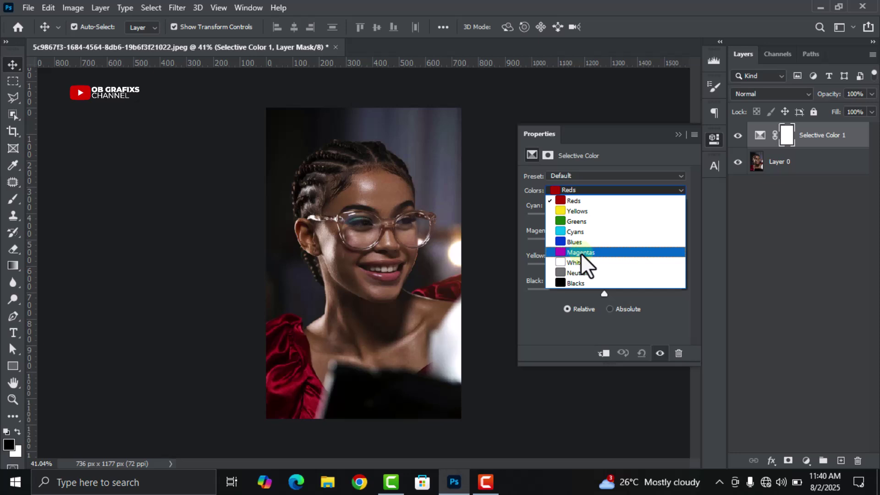
left_click(574, 200)
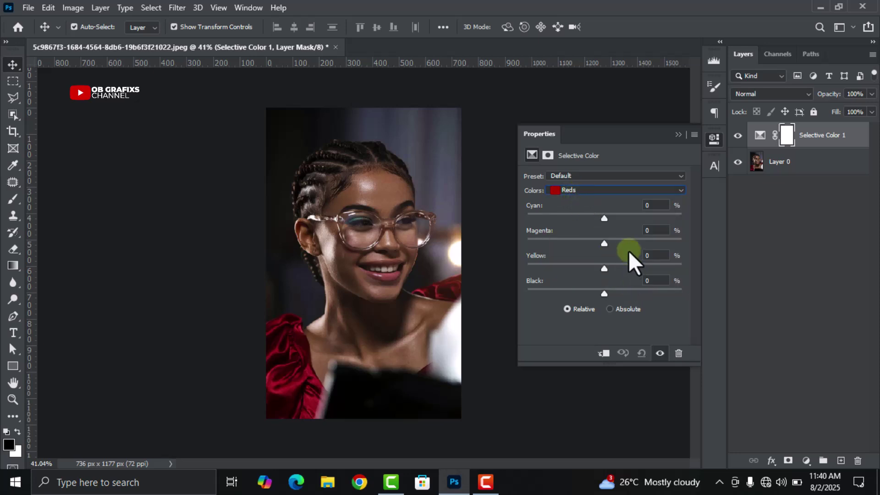
Set Reds to Magenta +50 and Yellow +100, leaving Black at 0
left_click(646, 230)
type("50")
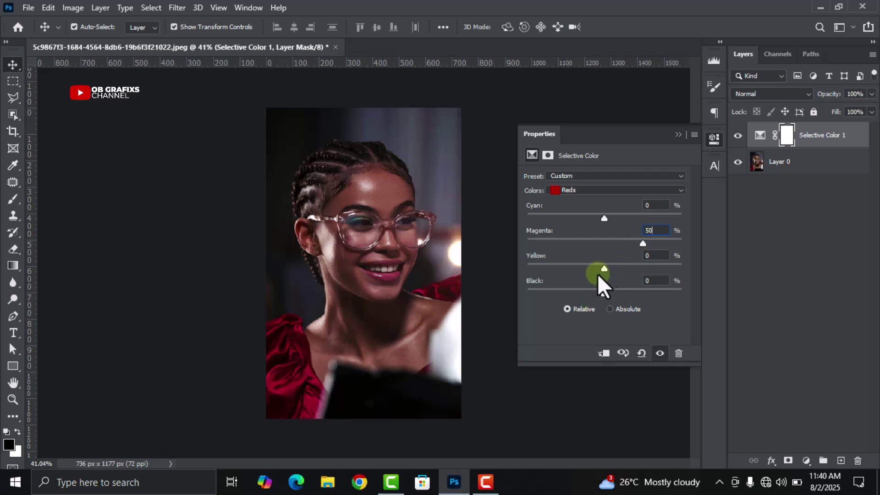
left_click(635, 255)
type("100")
left_click(651, 205)
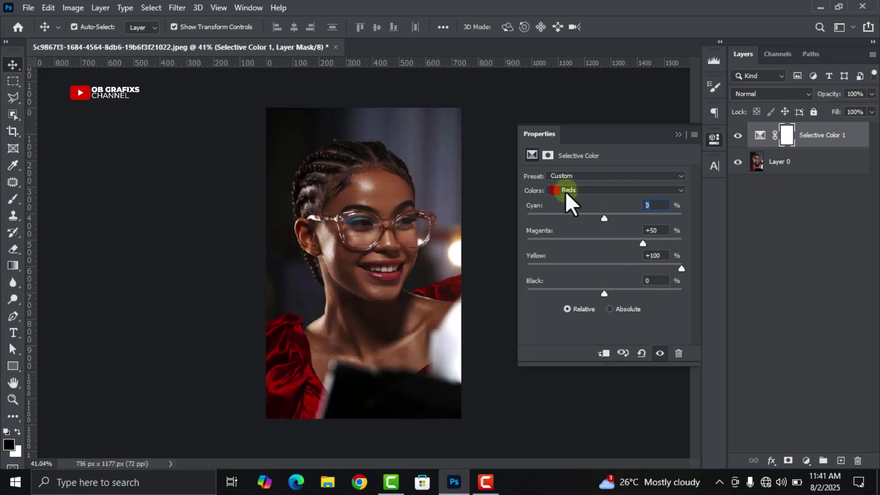
left_click(651, 281)
left_click(567, 309)
left_click(609, 309)
left_click(567, 309)
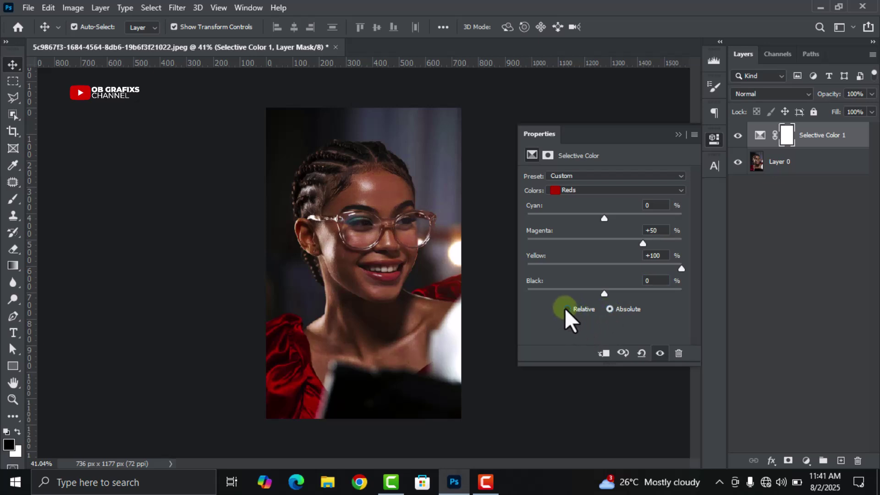
Switch to Yellows and set Magenta +20, Yellow +90 and Black +50
left_click(580, 190)
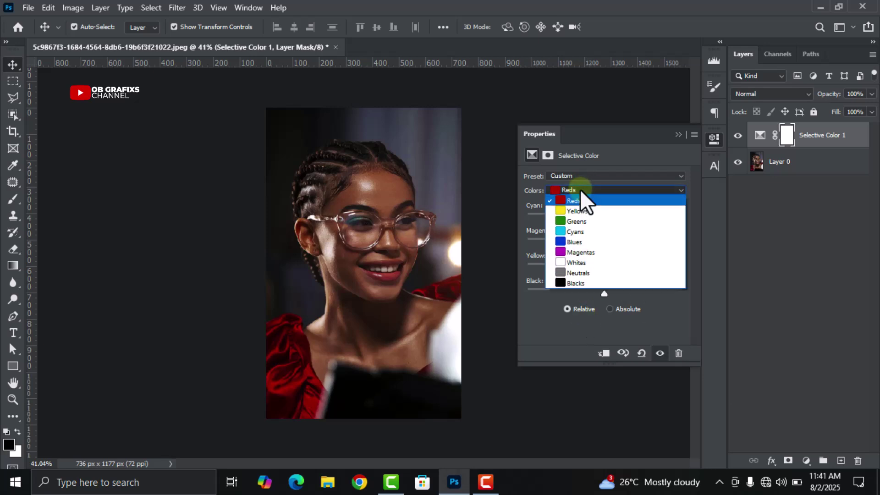
left_click(584, 211)
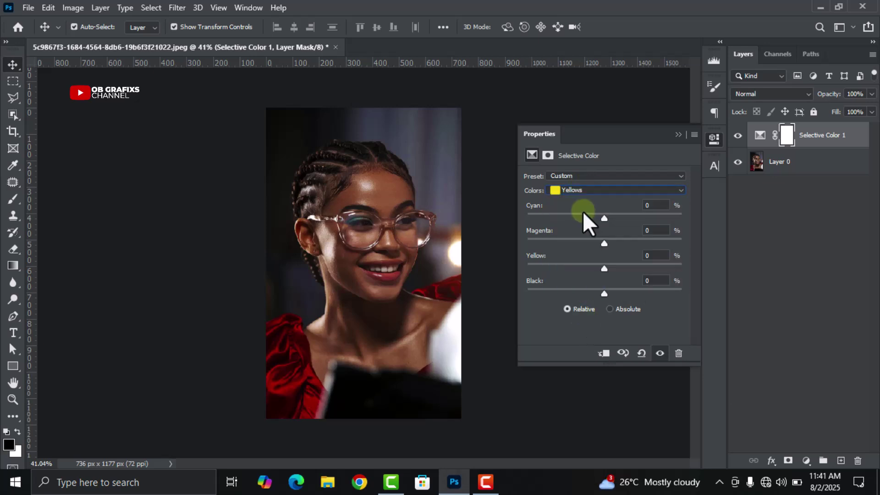
left_click(652, 230)
type("20")
left_click(651, 256)
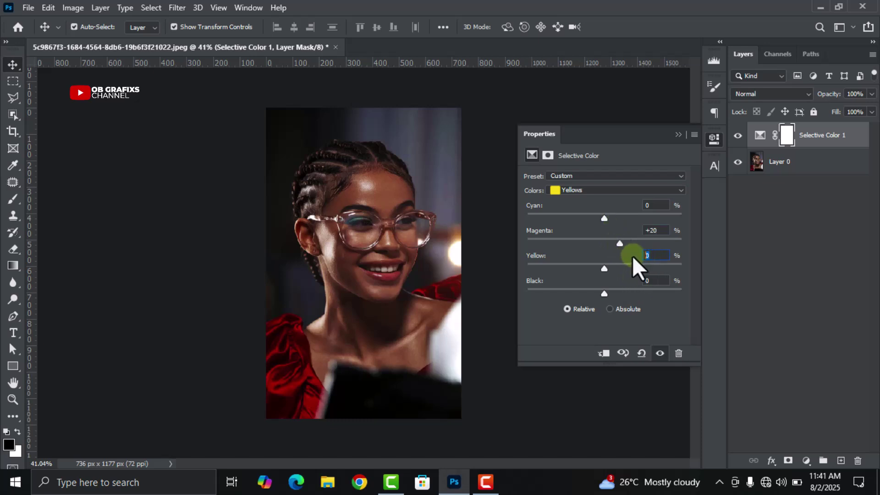
type("90")
key("Tab")
type("50")
left_click(649, 189)
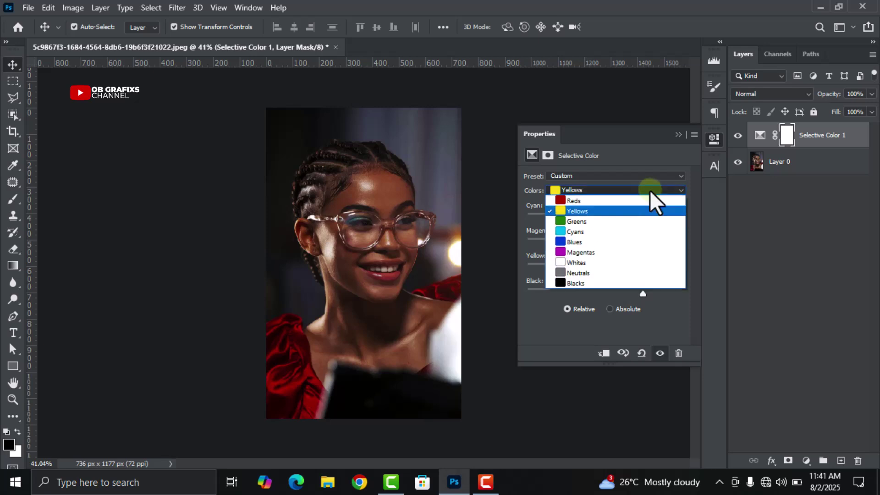
Switch to Greens and set Cyan +80, Magenta +100 and Black +100, Yellow staying 0
left_click(579, 221)
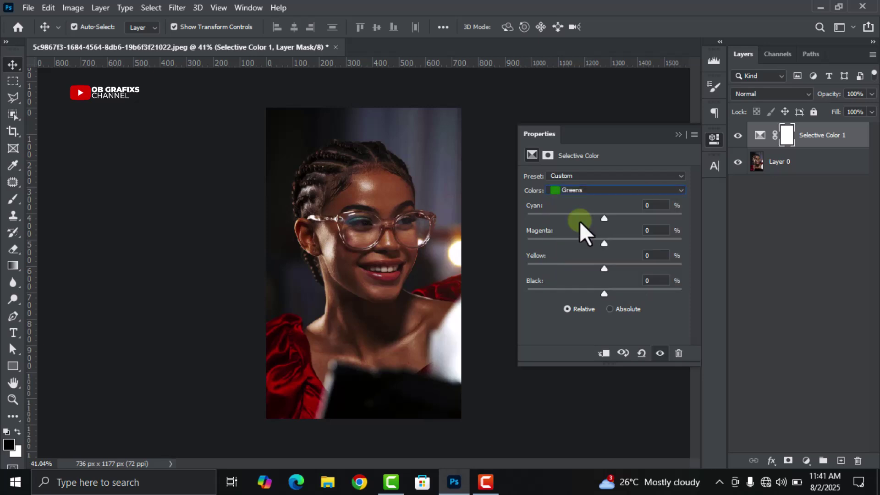
left_click(655, 205)
type("80")
left_click_drag(600, 251, 646, 248)
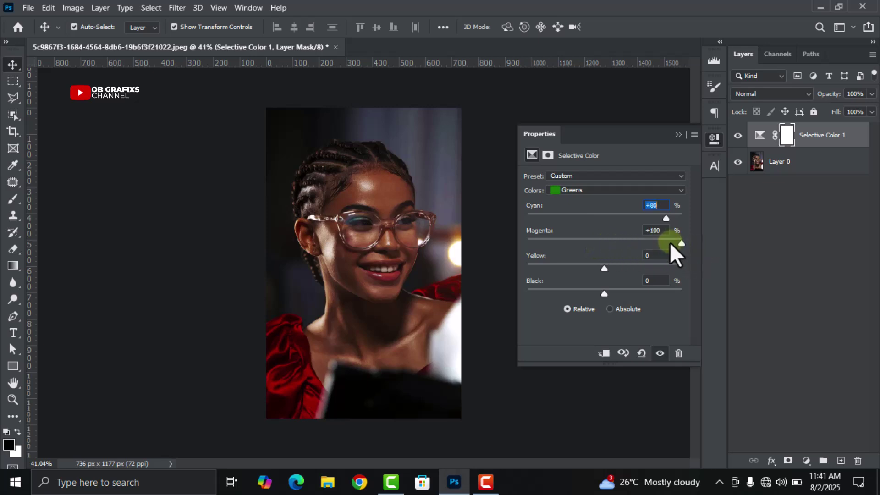
left_click(647, 256)
left_click_drag(603, 293, 649, 294)
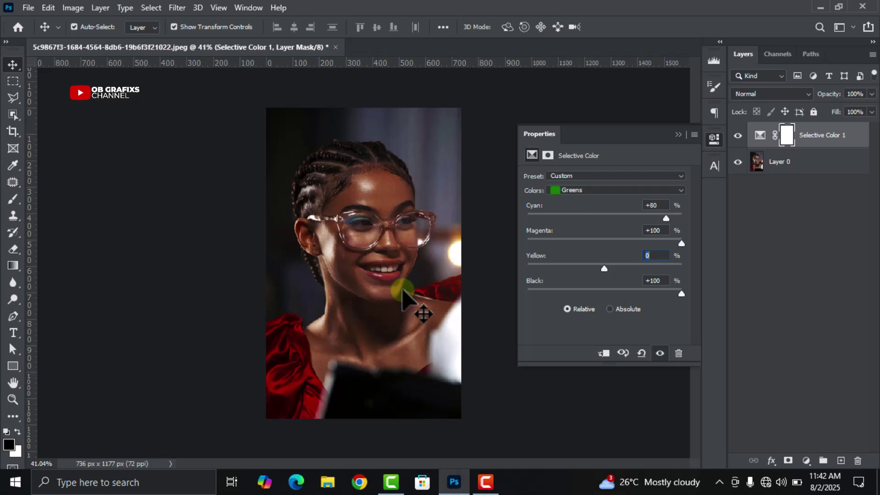
Switch to Cyans and set Cyan +20, Magenta -32 and Yellow -100
left_click(608, 190)
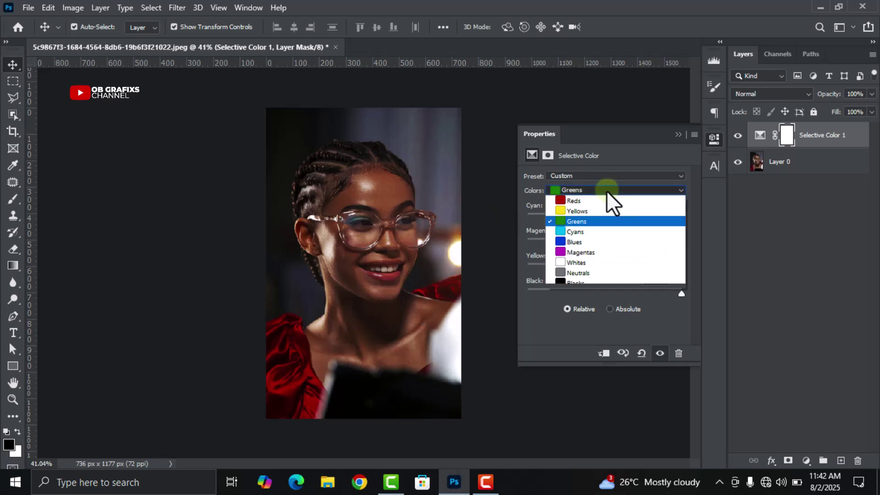
left_click(571, 231)
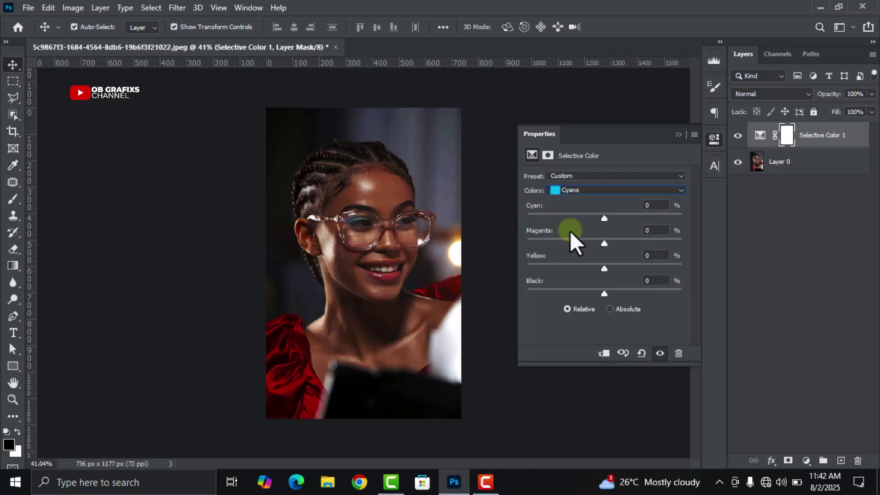
left_click(655, 205)
left_click(653, 230)
type("-")
left_click(653, 256)
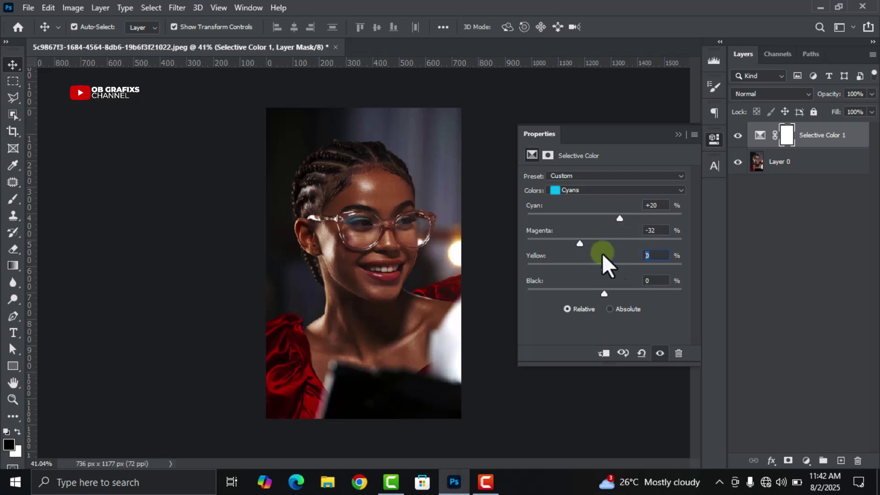
type("-14")
key("BackSpace")
key("BackSpace")
type("100")
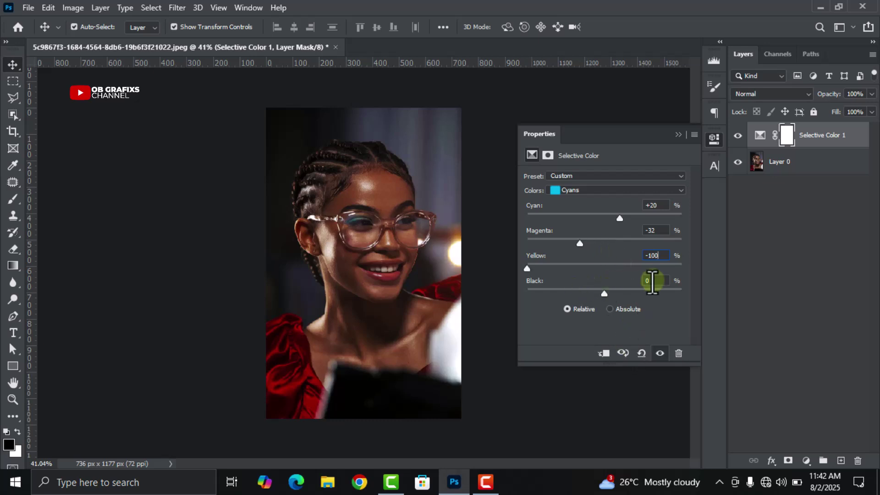
Switch to Blues and set Cyan +100, Magenta -100, Yellow -100 and Black +100
left_click(641, 190)
left_click(570, 242)
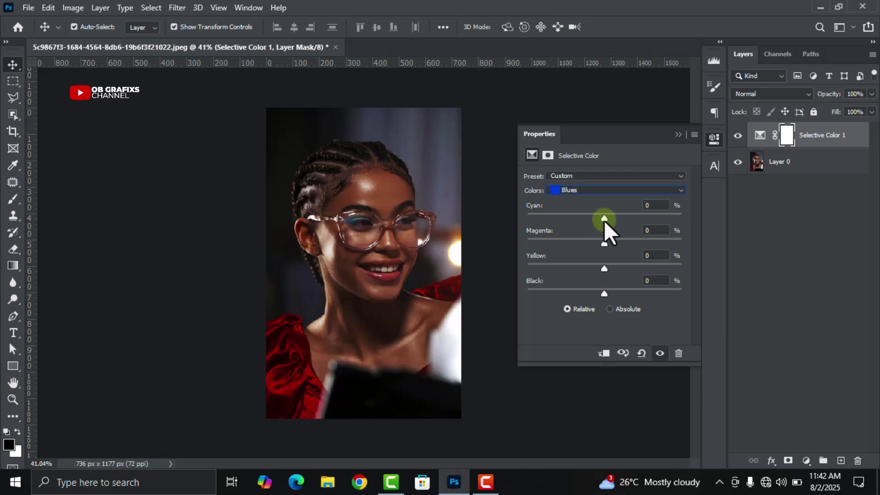
left_click_drag(603, 220, 638, 221)
left_click_drag(603, 245, 503, 245)
left_click_drag(601, 268, 523, 268)
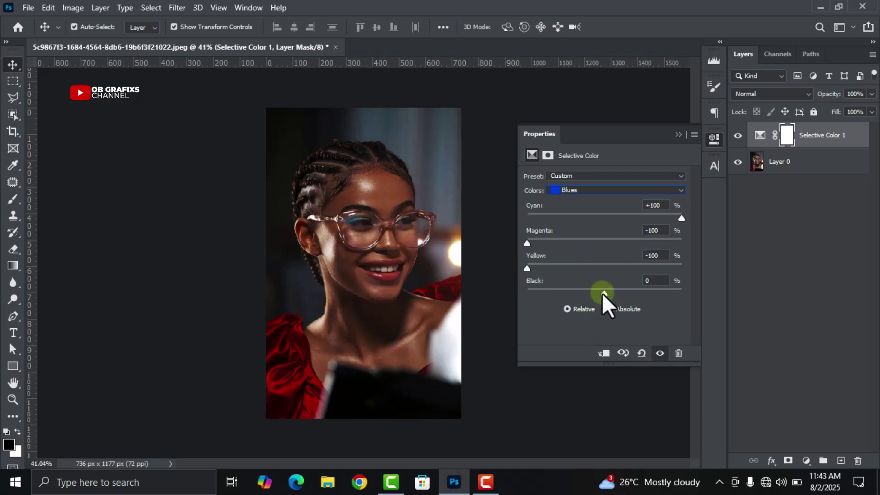
left_click_drag(603, 293, 677, 287)
Switch to Magentas and raise their Black to +100, leaving Cyan, Magenta and Yellow at 0
left_click(629, 190)
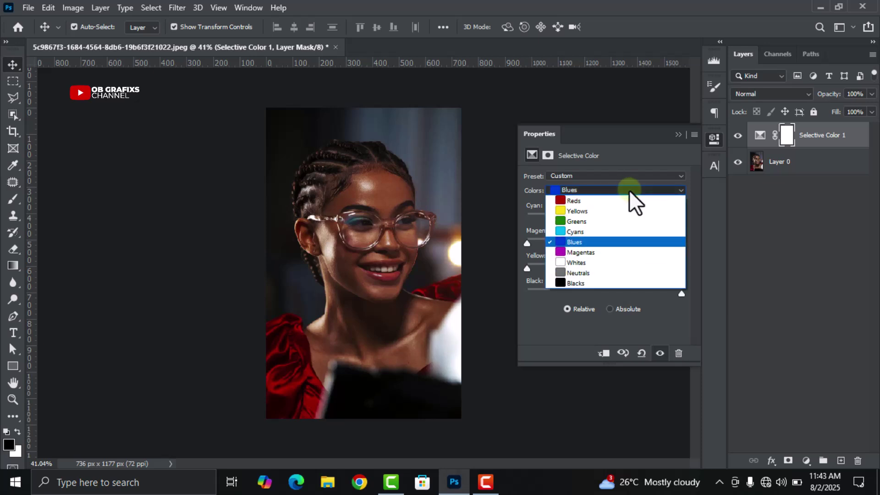
left_click(579, 254)
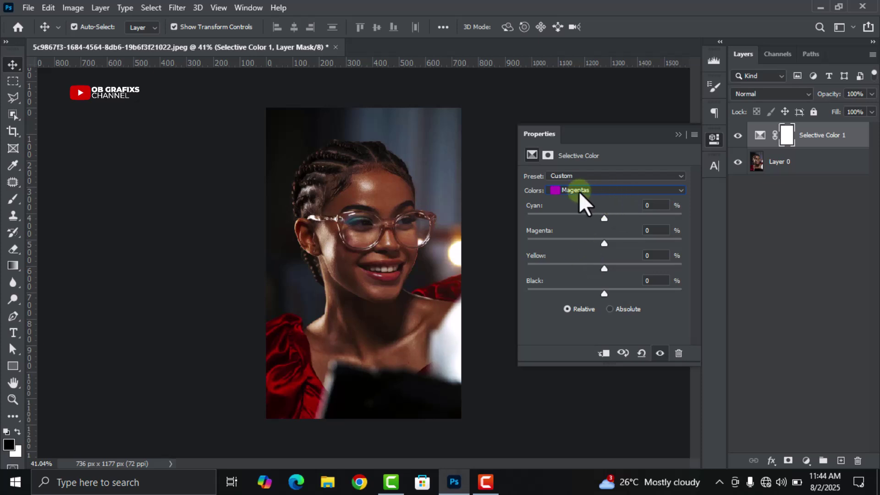
left_click(648, 205)
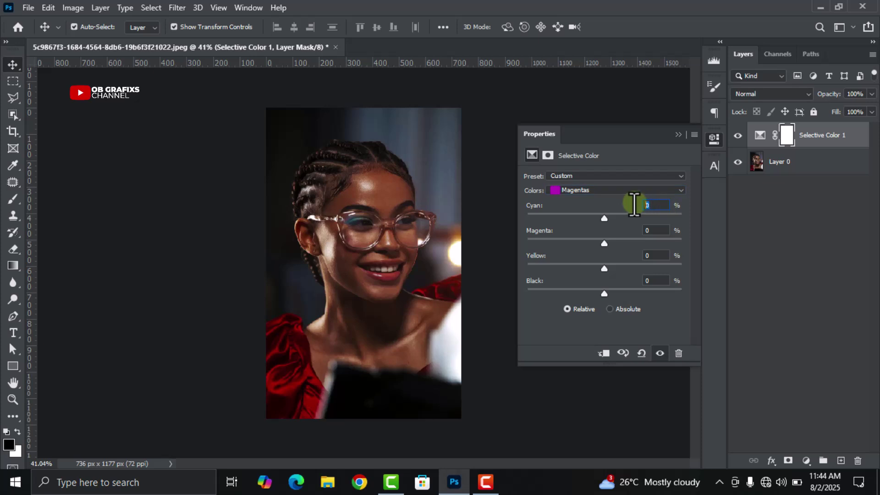
left_click(654, 232)
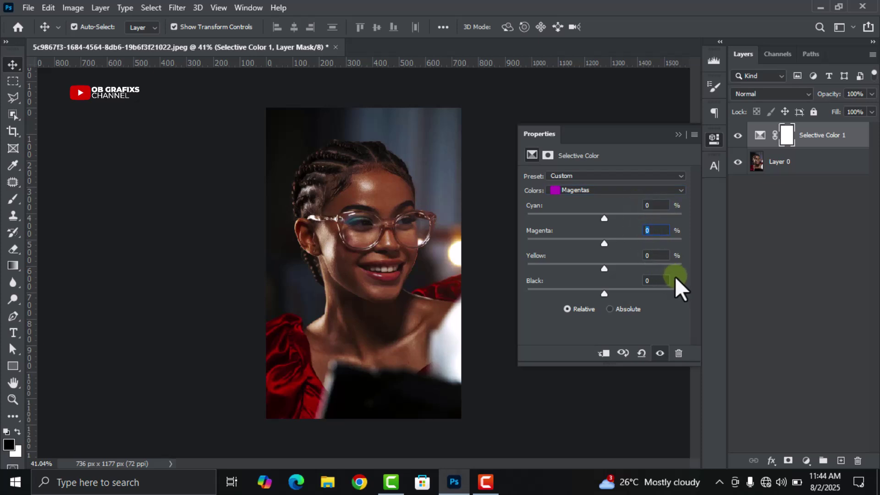
left_click(654, 256)
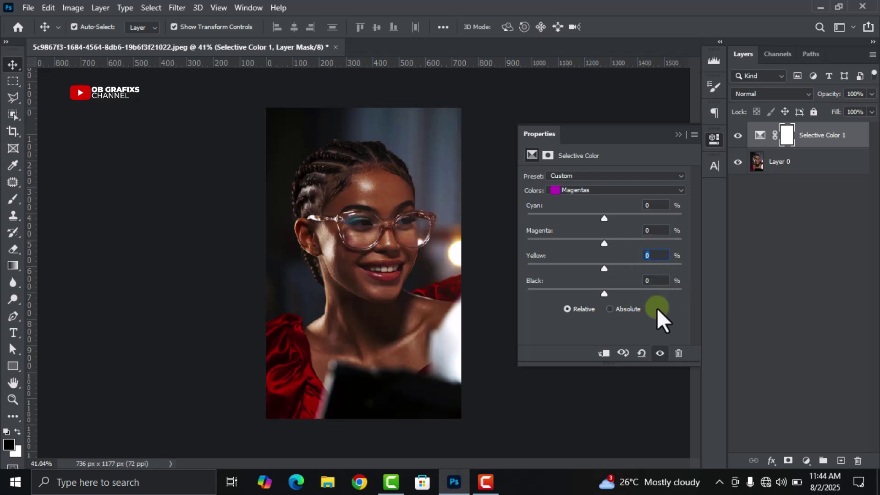
left_click_drag(603, 293, 682, 302)
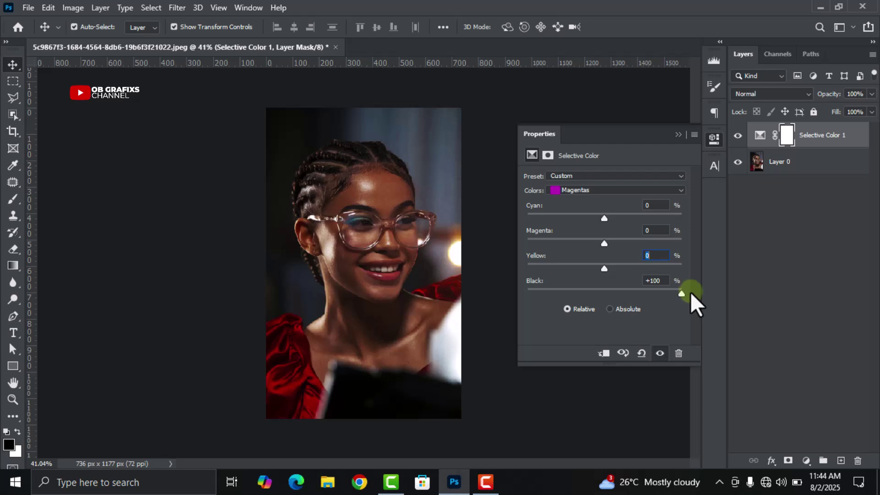
Give Whites Cyan +100, then change the colour range to Neutrals
left_click(631, 192)
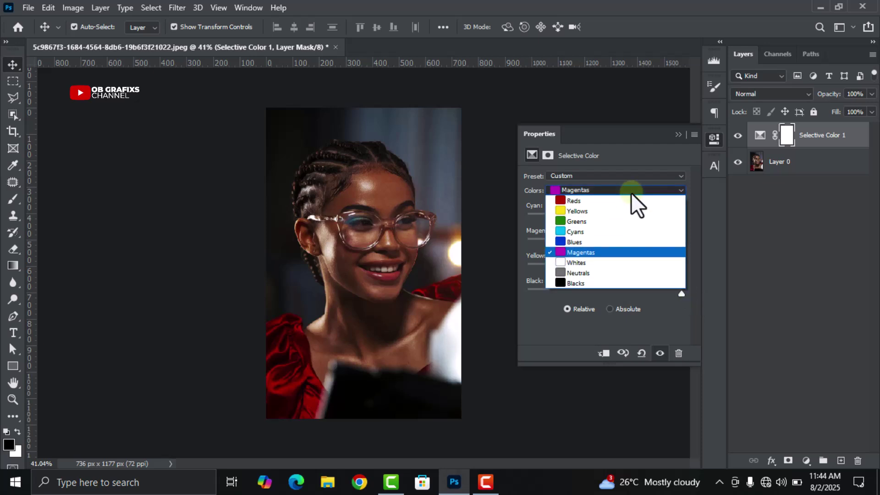
left_click(580, 262)
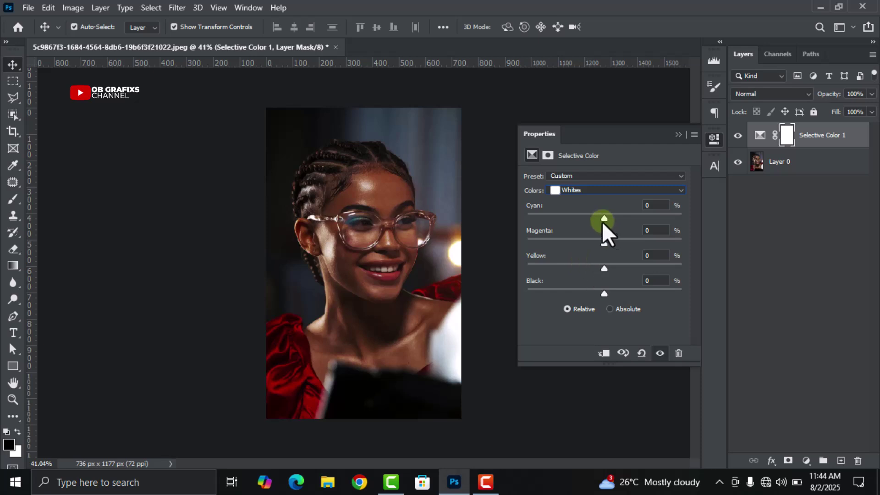
left_click_drag(602, 222, 612, 218)
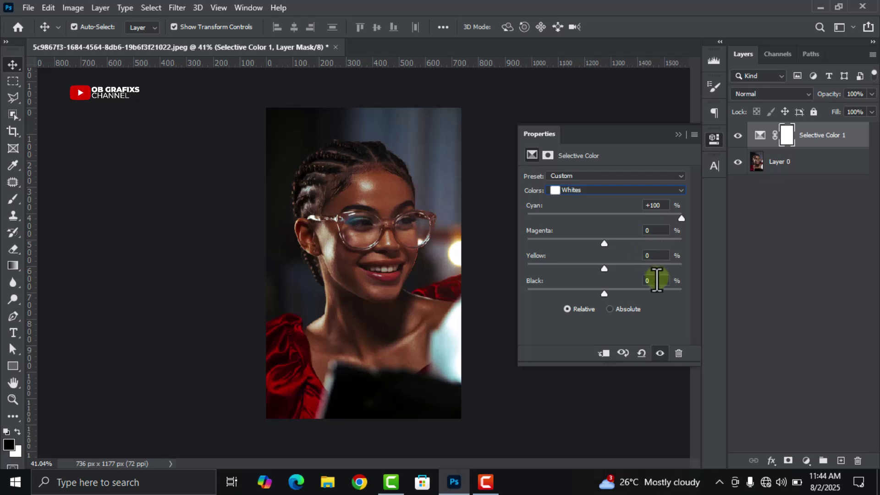
left_click(644, 190)
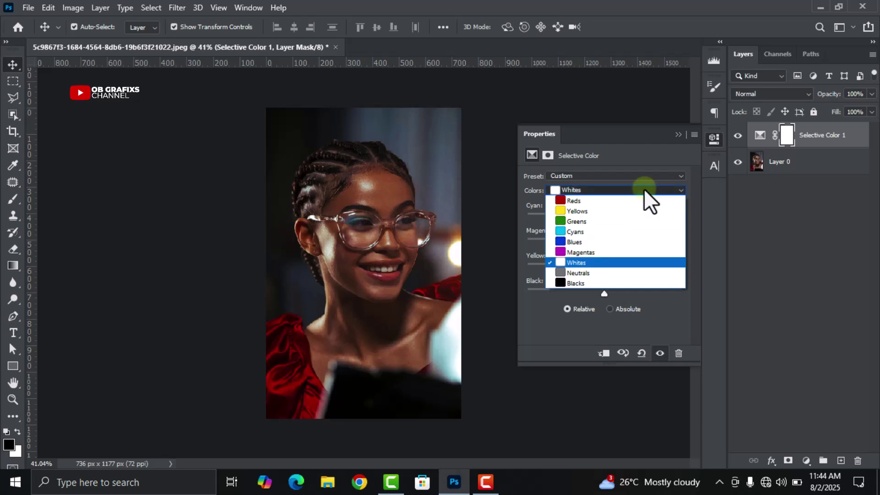
left_click(586, 272)
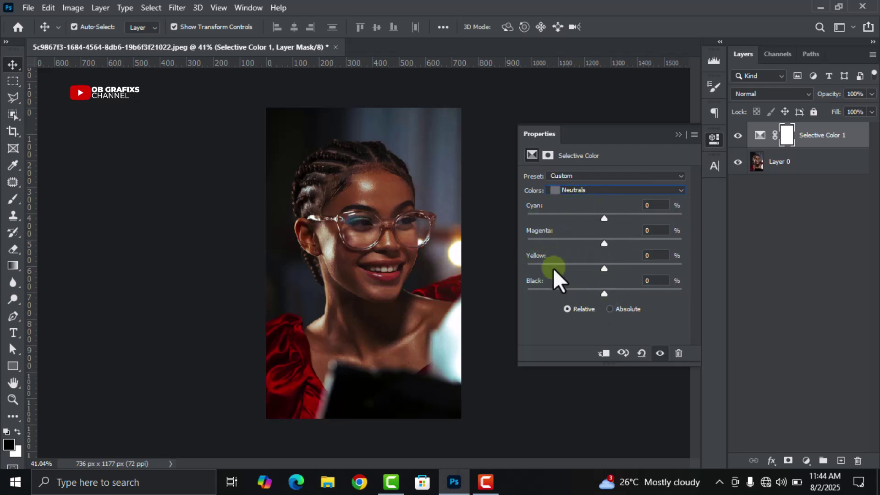
left_click(601, 190)
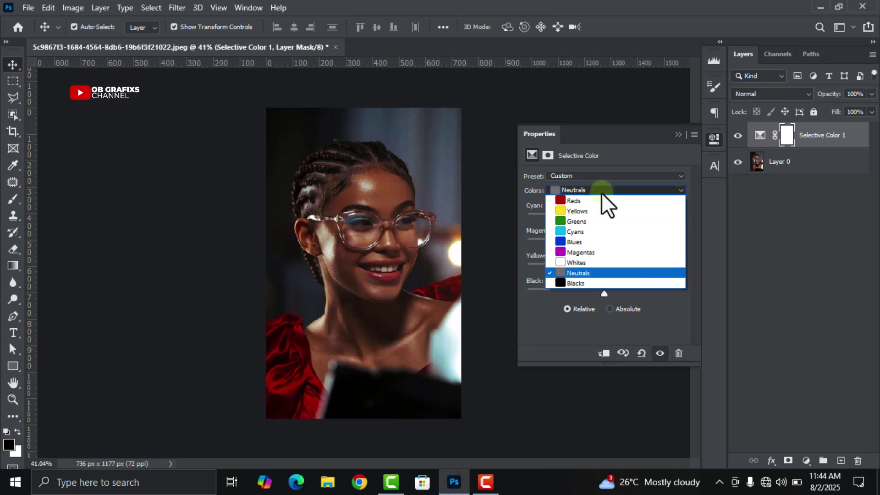
Switch to Blacks and set Cyan +15, Magenta +10 and Black +5
left_click(581, 282)
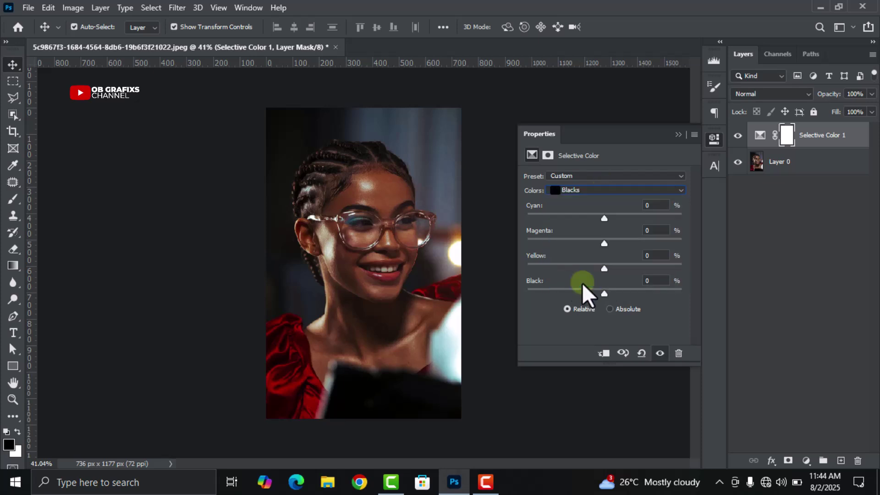
left_click(652, 205)
type("15")
left_click(648, 231)
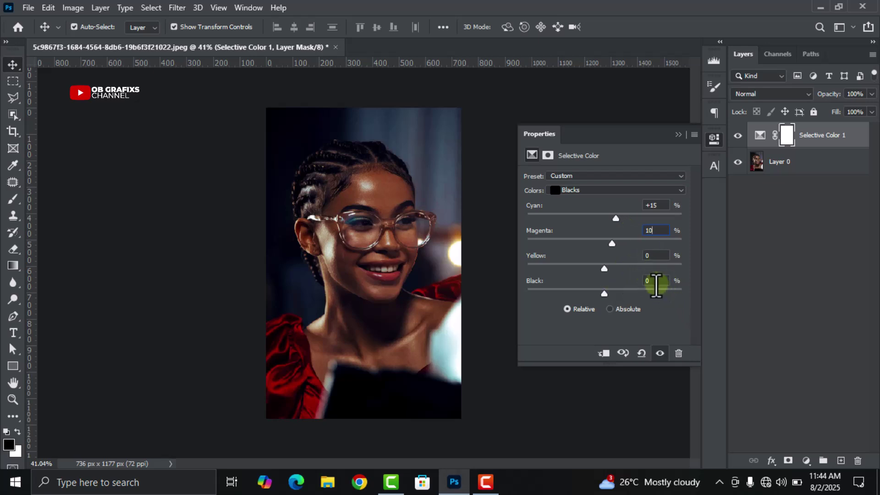
left_click_drag(656, 285, 634, 282)
type("5")
left_click(714, 138)
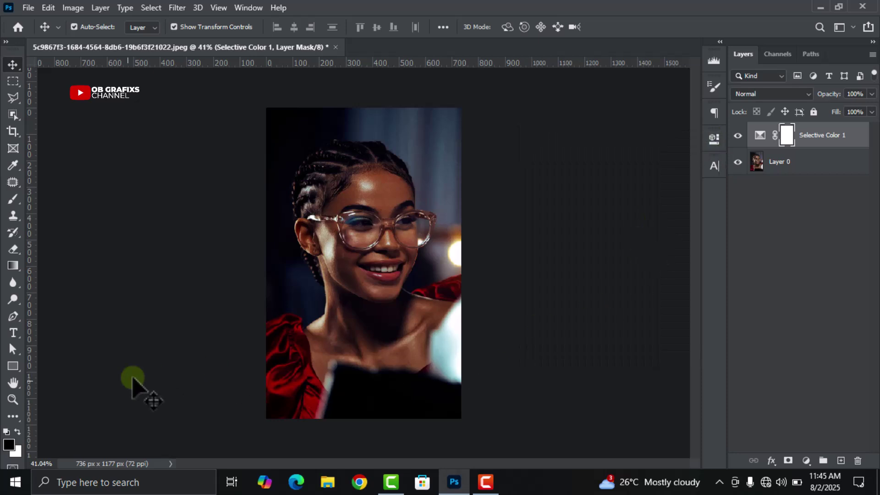
scroll(372, 277, "down", 1)
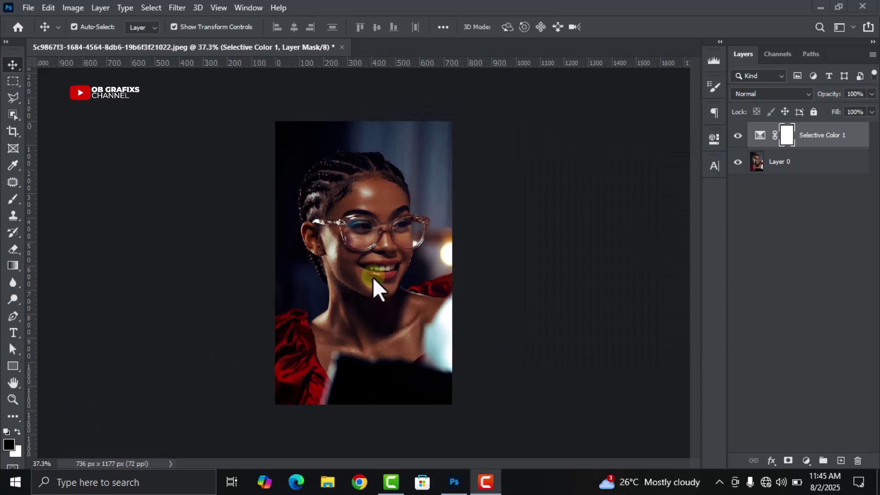
scroll(372, 276, "up", 1)
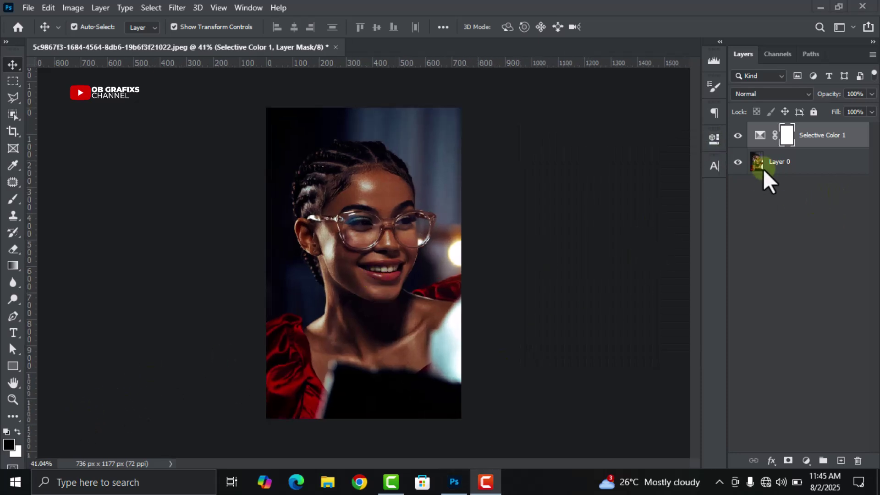
left_click(737, 135)
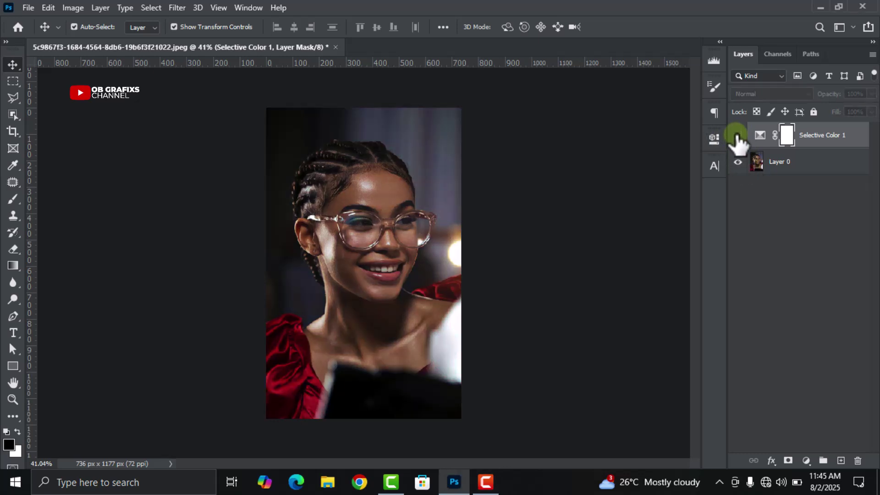
left_click(737, 136)
left_click(737, 136)
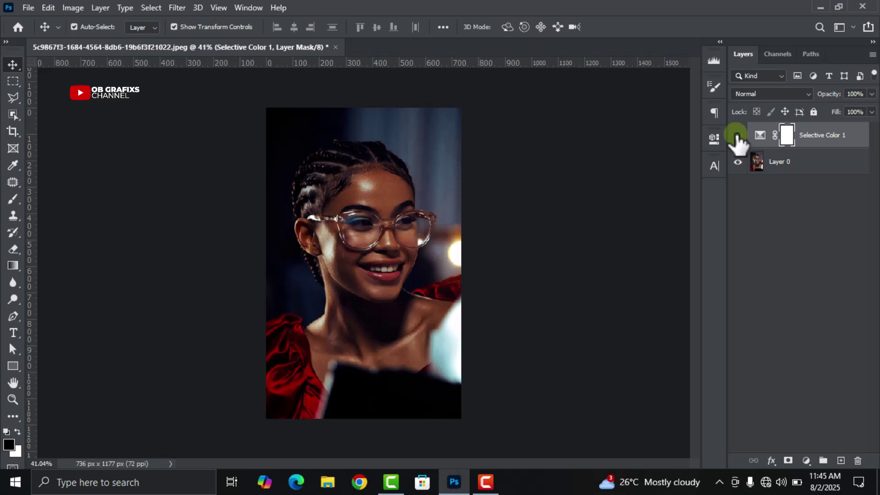
left_click(737, 135)
Select the original Layer 0 and bring up the Image menu's Adjustments submenu
scroll(479, 229, "down", 1)
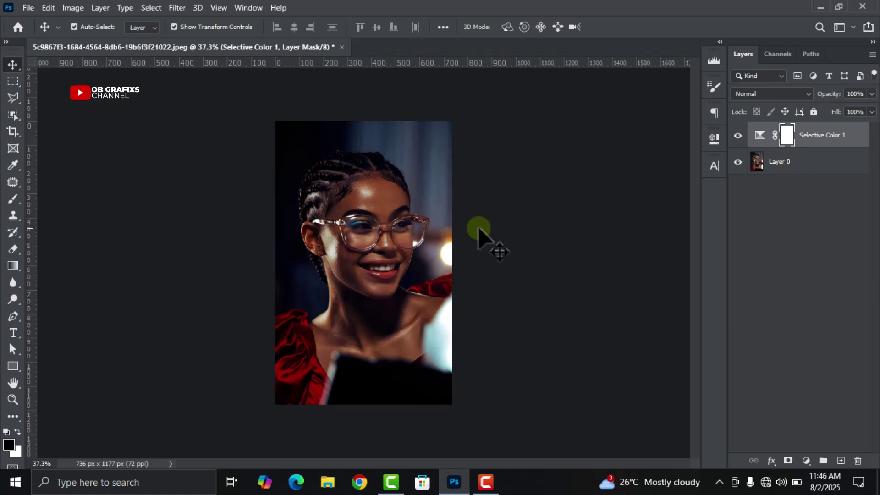
scroll(326, 339, "up", 1)
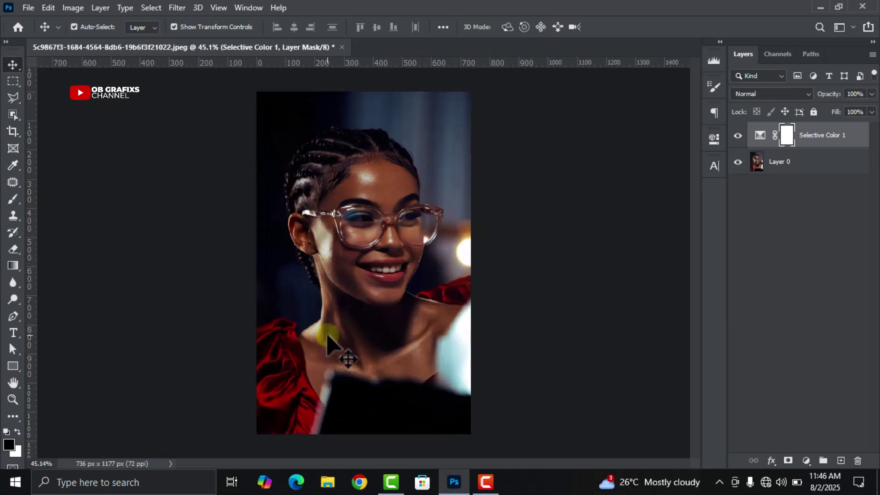
left_click(792, 168)
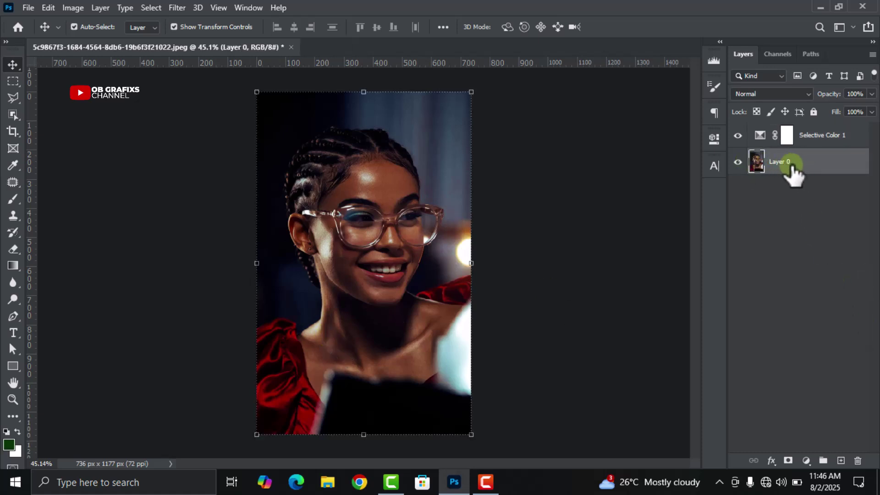
left_click(72, 9)
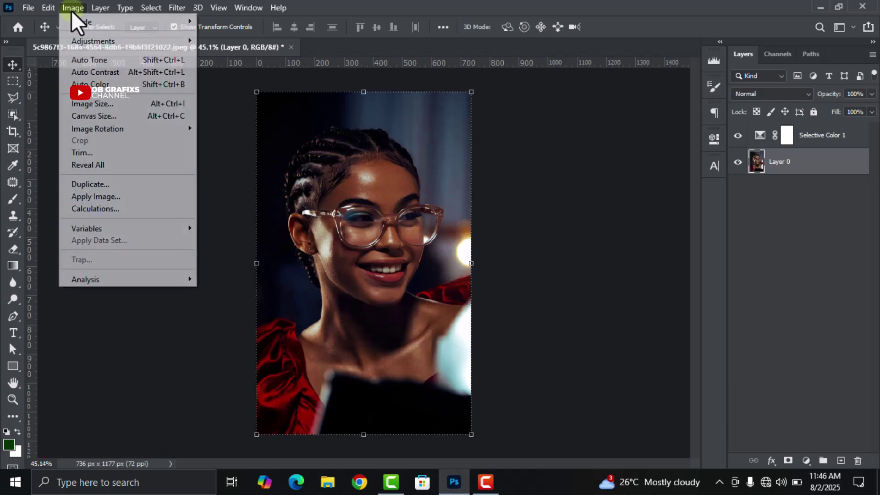
mouse_move(87, 39)
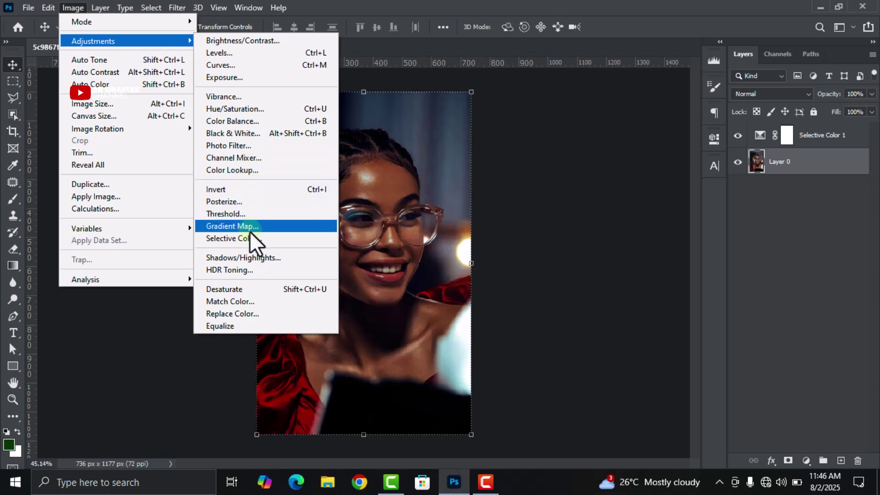
Apply Match Color to Layer 0 with Luminance 200, Color Intensity 200 and Fade 0
left_click(241, 301)
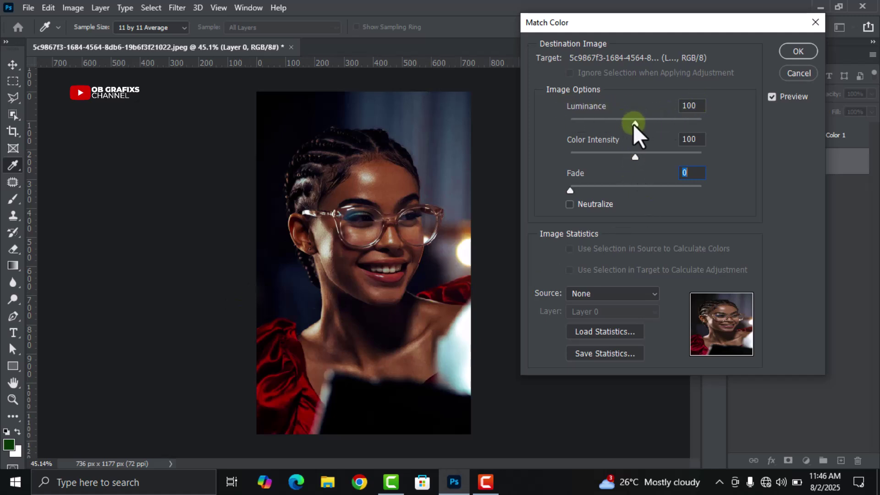
left_click_drag(633, 124, 705, 121)
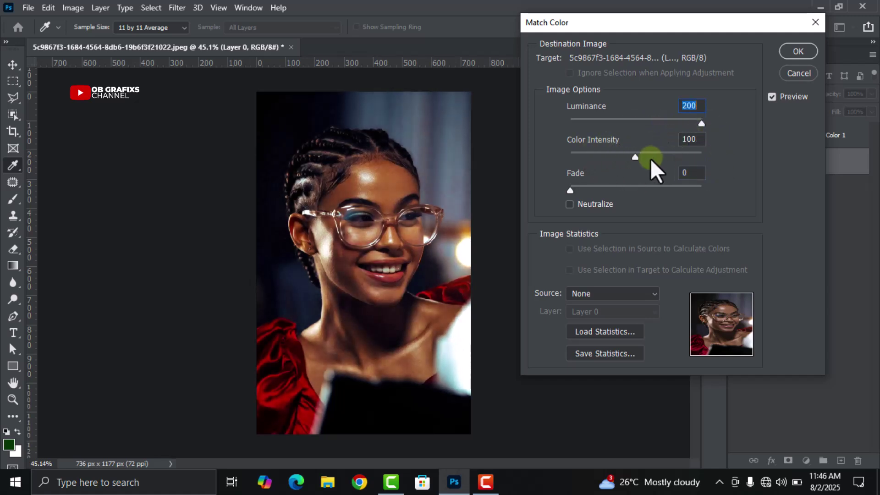
left_click_drag(634, 158, 713, 153)
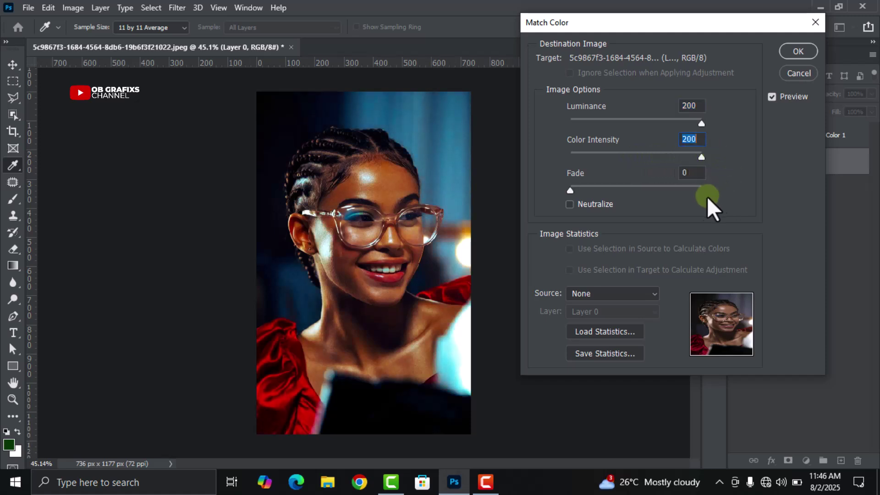
left_click(687, 173)
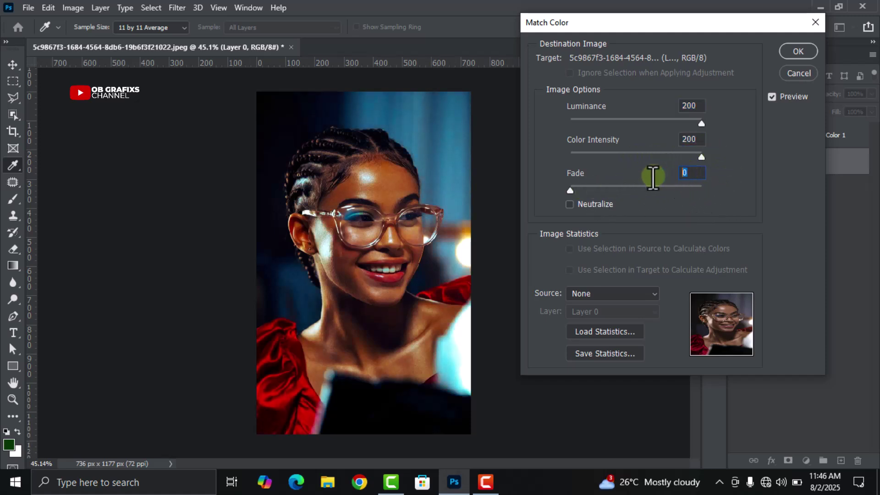
left_click(796, 51)
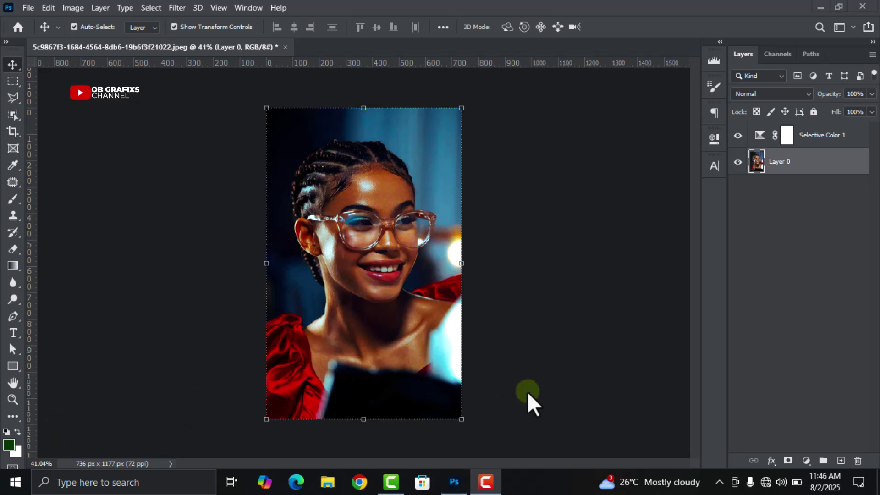
scroll(352, 293, "up", 1)
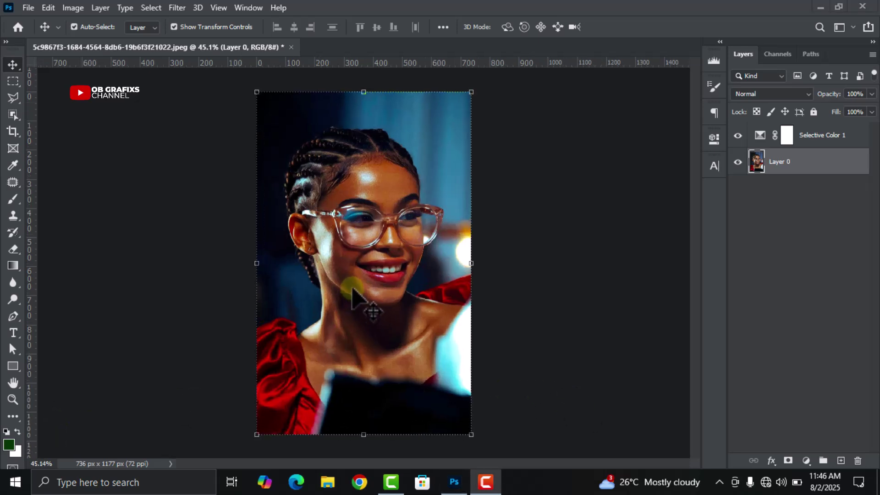